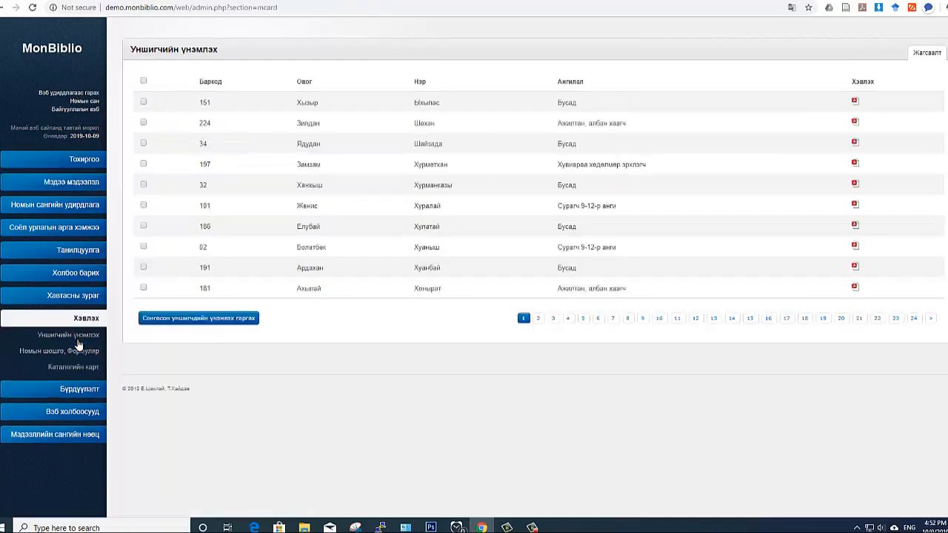
Select the first eight readers in the list, generate their member cards, and view the resulting Member Card PDF
click(143, 103)
click(143, 123)
click(144, 144)
click(144, 165)
click(143, 185)
click(143, 207)
click(143, 248)
click(191, 320)
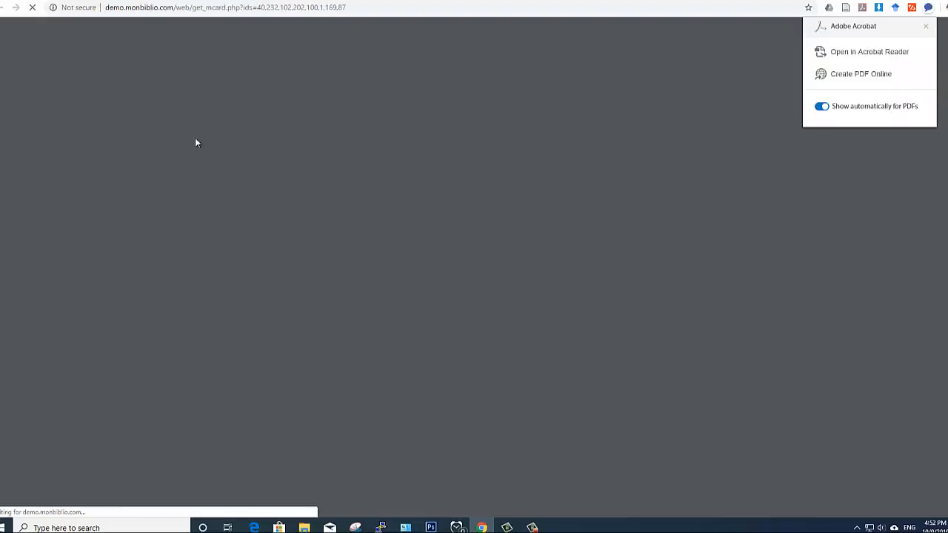
click(89, 2)
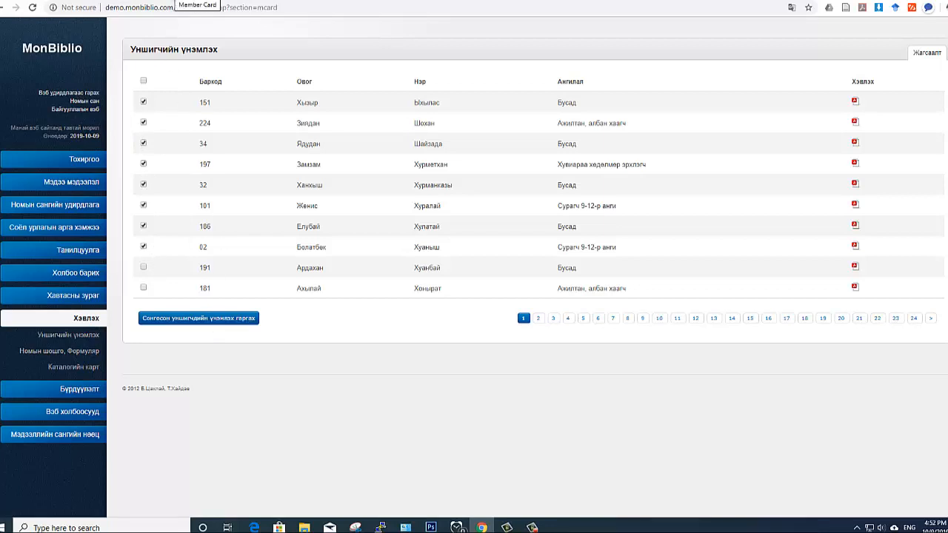
click(174, 0)
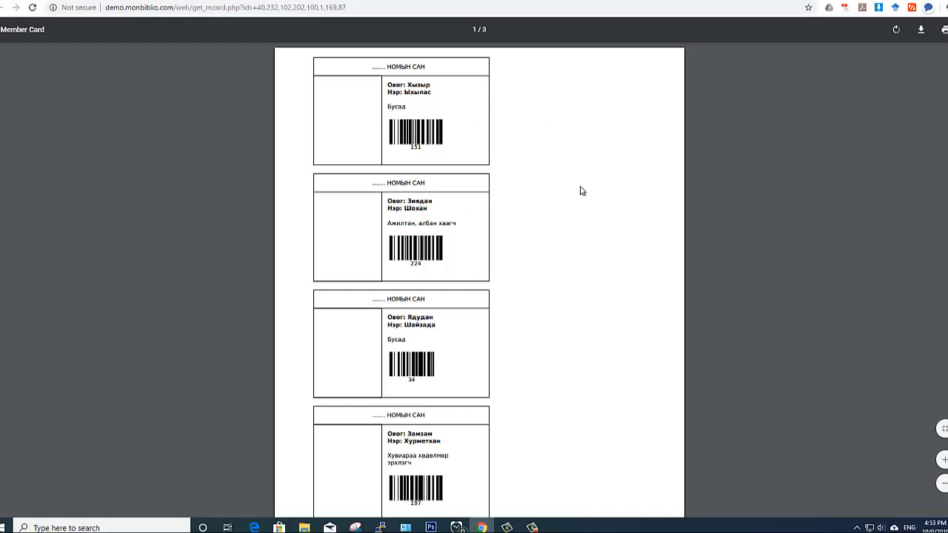
Start printing the member cards and limit the custom page range to page 1
click(943, 31)
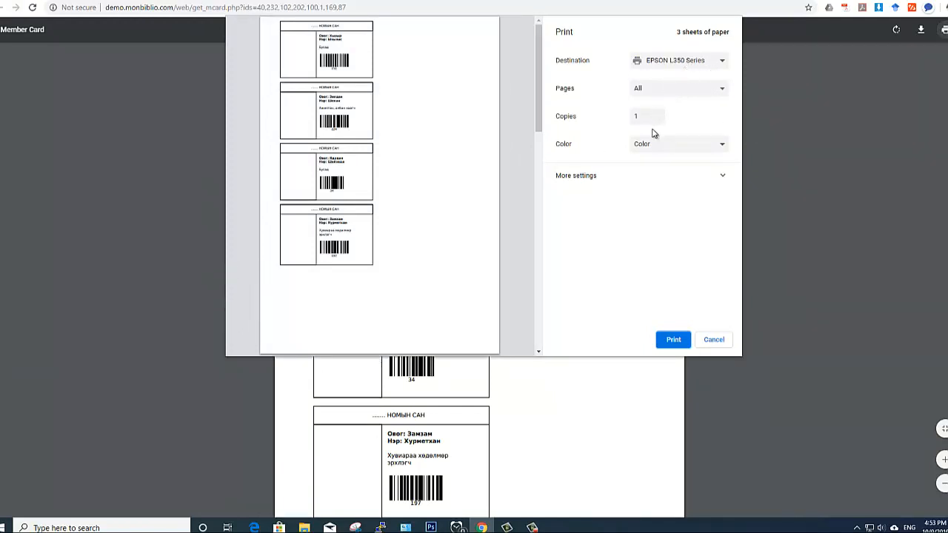
click(644, 90)
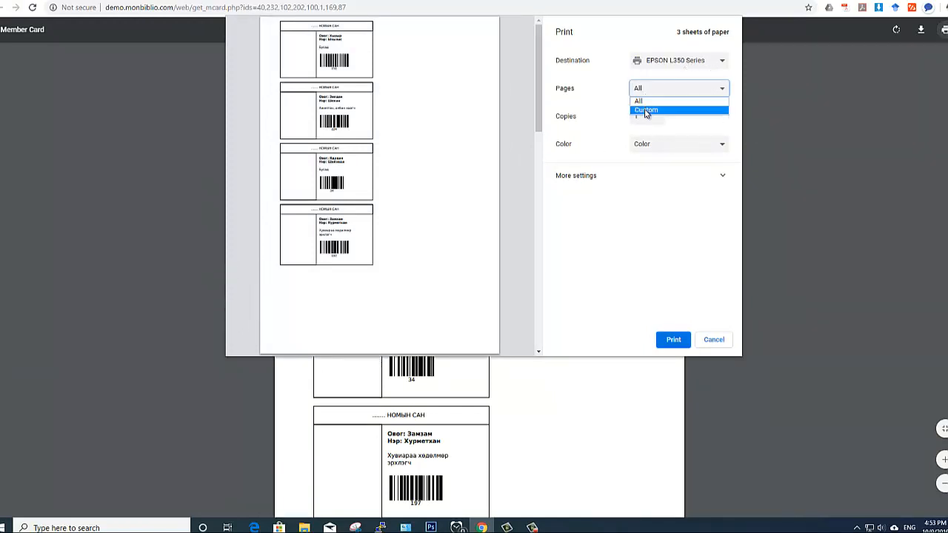
click(645, 109)
text(1)
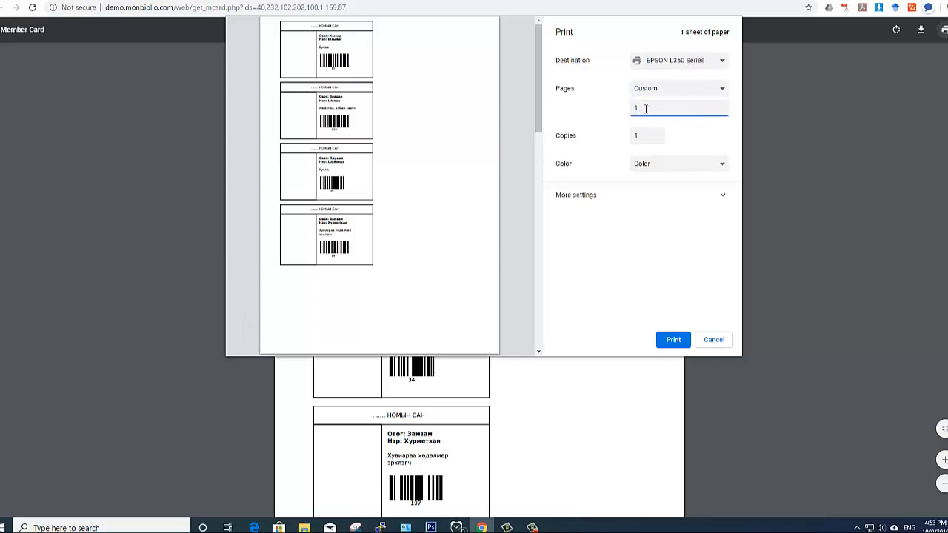
Try the default print scale and a custom scale of 100 in the additional print settings
click(722, 197)
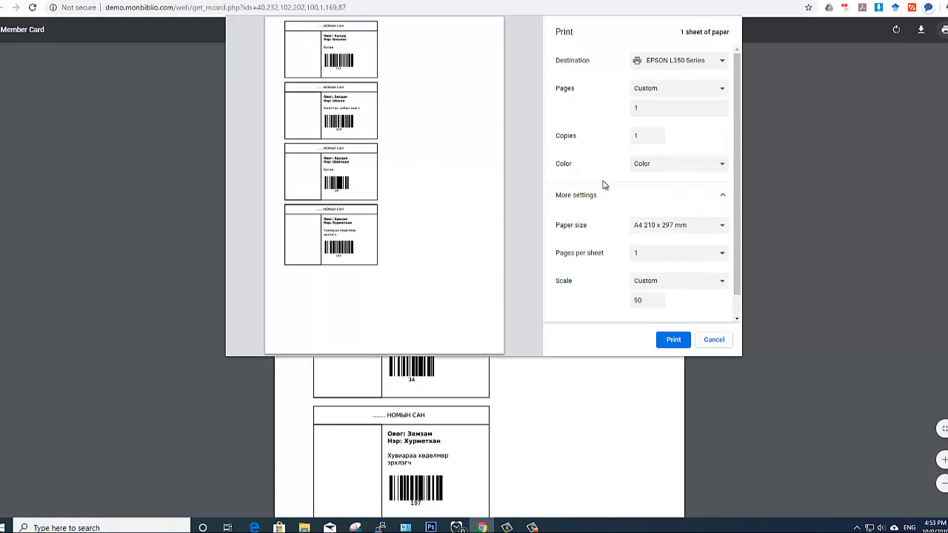
click(717, 286)
click(688, 295)
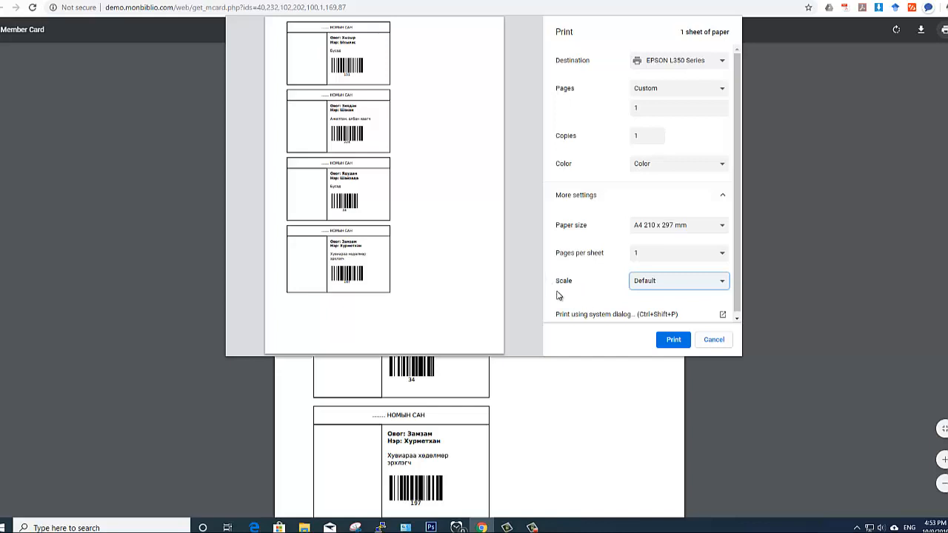
click(676, 283)
click(660, 312)
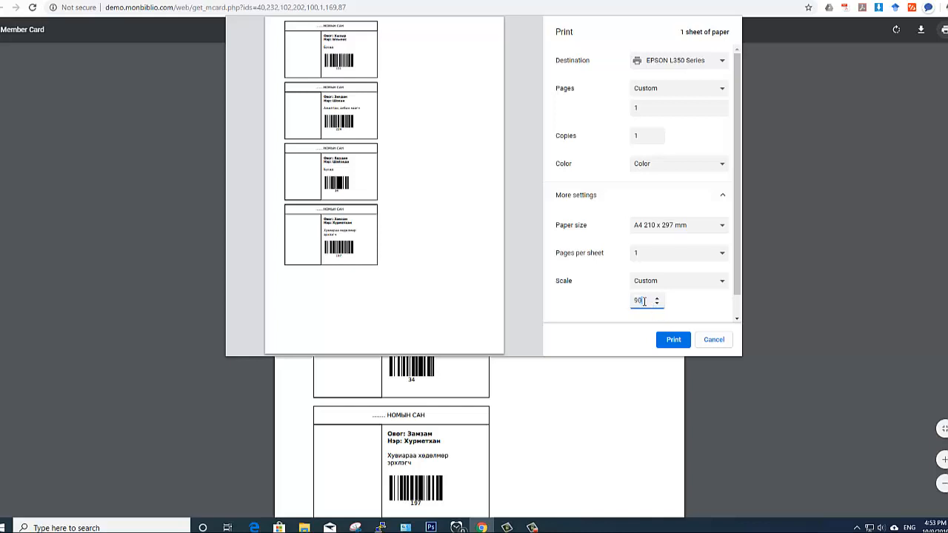
drag(642, 301, 631, 305)
text(1000)
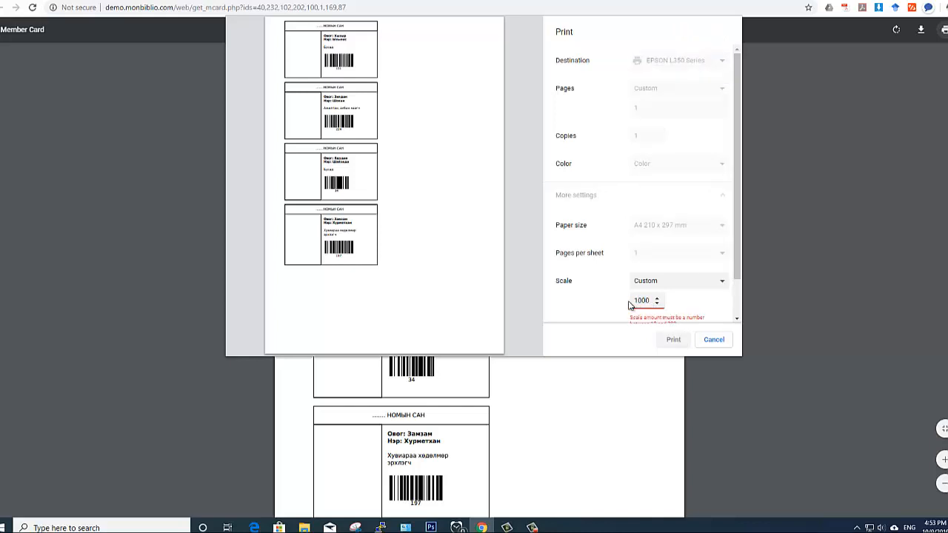
key(BackSpace)
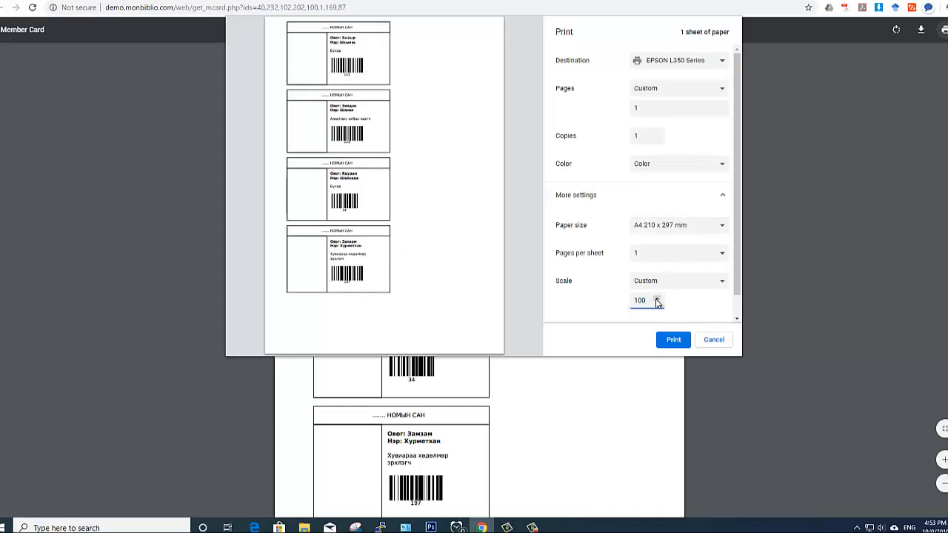
Set the custom print scale to 90 and print page 1 of the member cards
drag(652, 301, 634, 300)
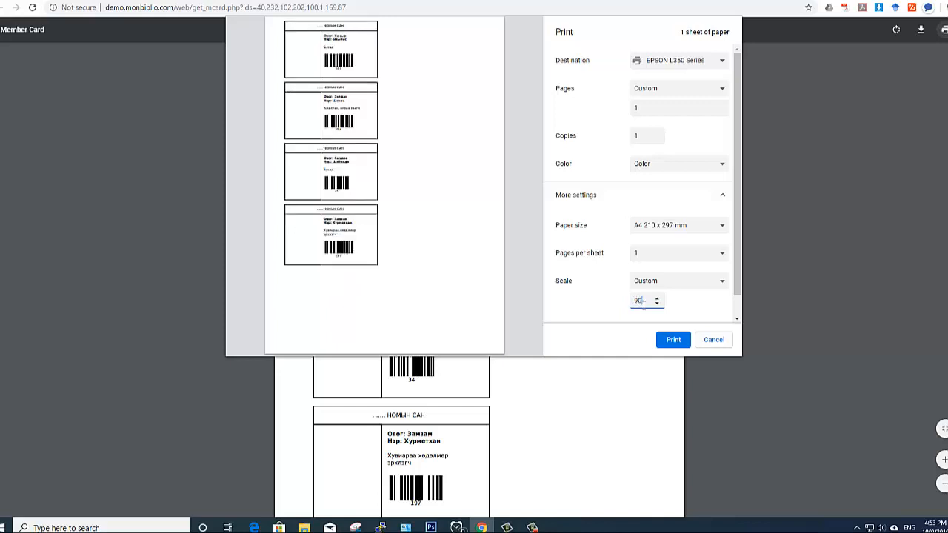
click(673, 341)
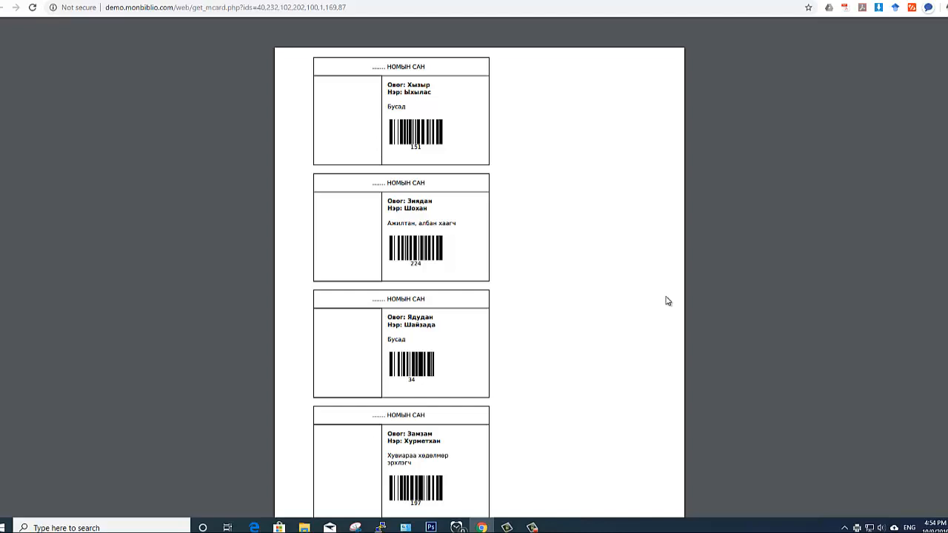
Start another print of the member cards with the custom page range set to page 2
mouse_move(944, 31)
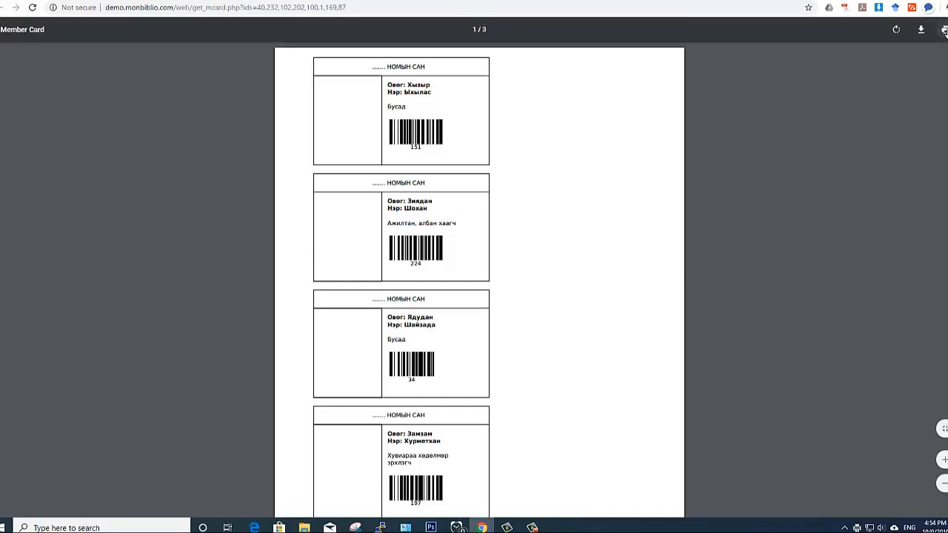
click(944, 31)
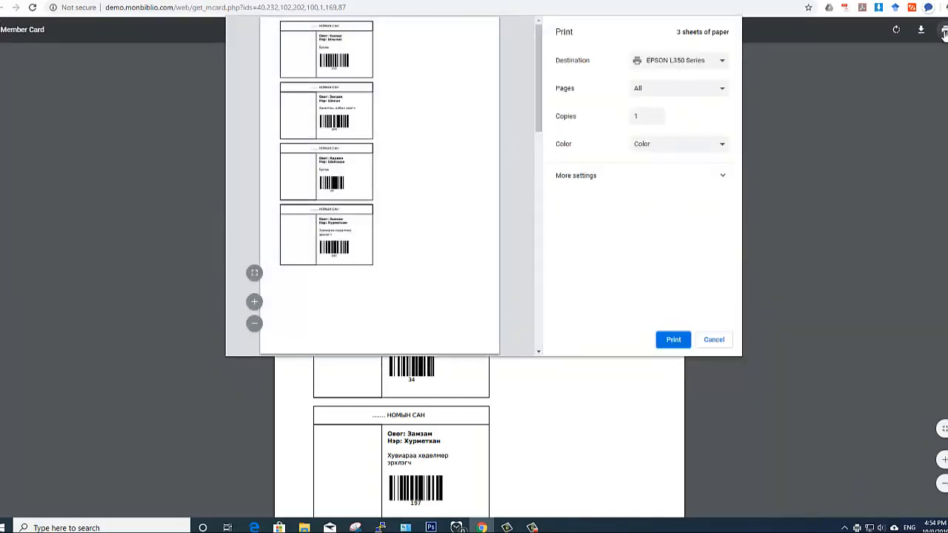
click(670, 90)
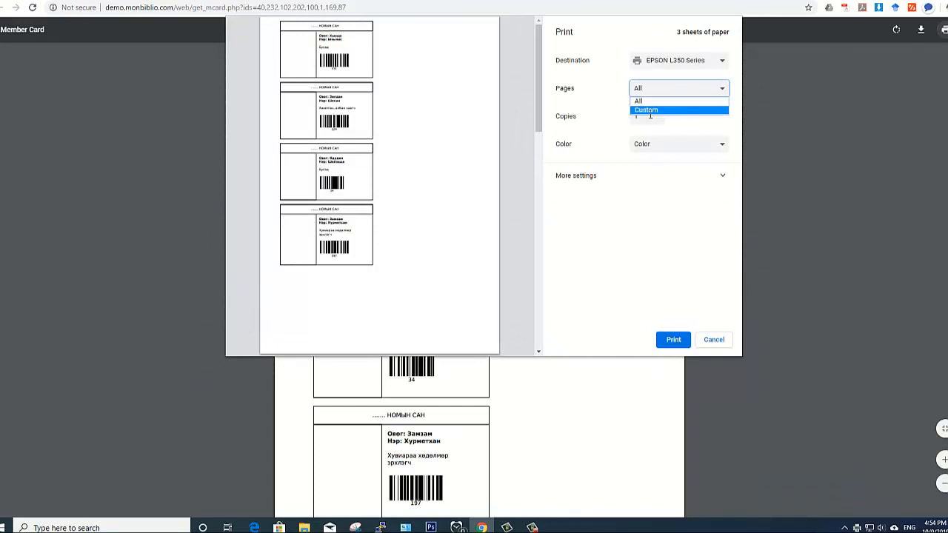
click(649, 110)
click(648, 110)
text(2)
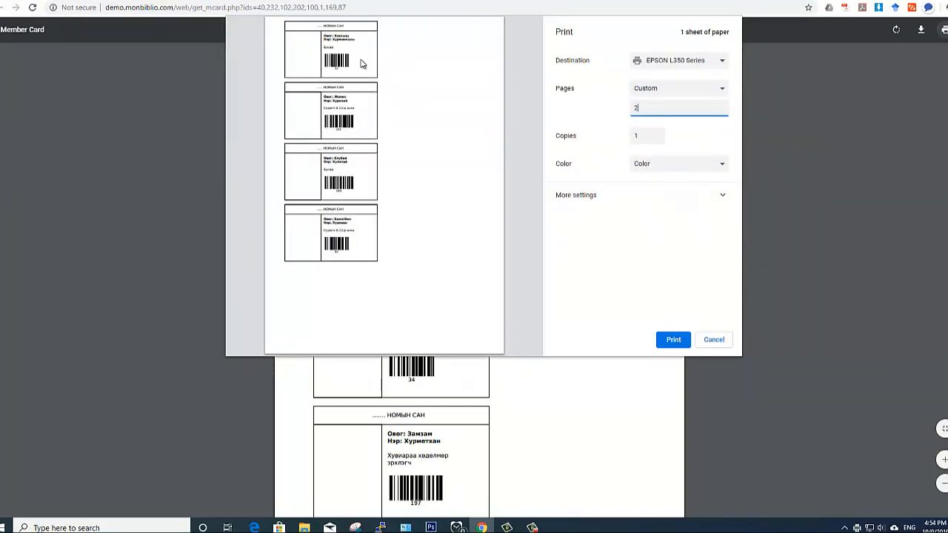
Check the paper size and scale in the additional print settings and print page 2
click(704, 200)
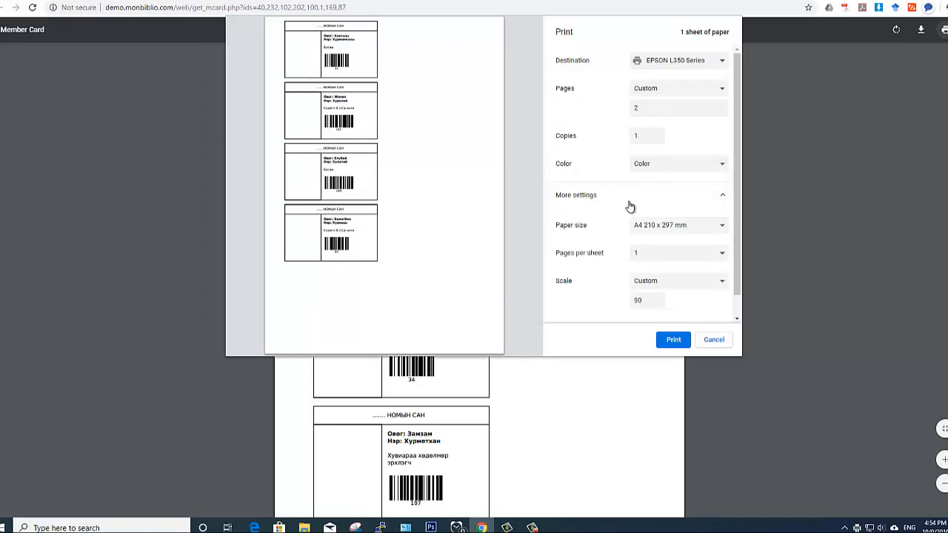
click(654, 205)
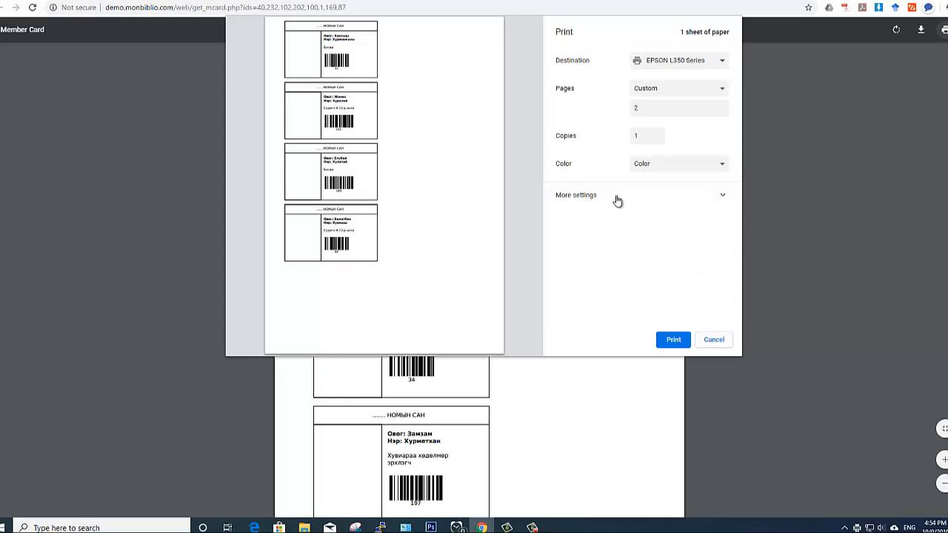
click(617, 198)
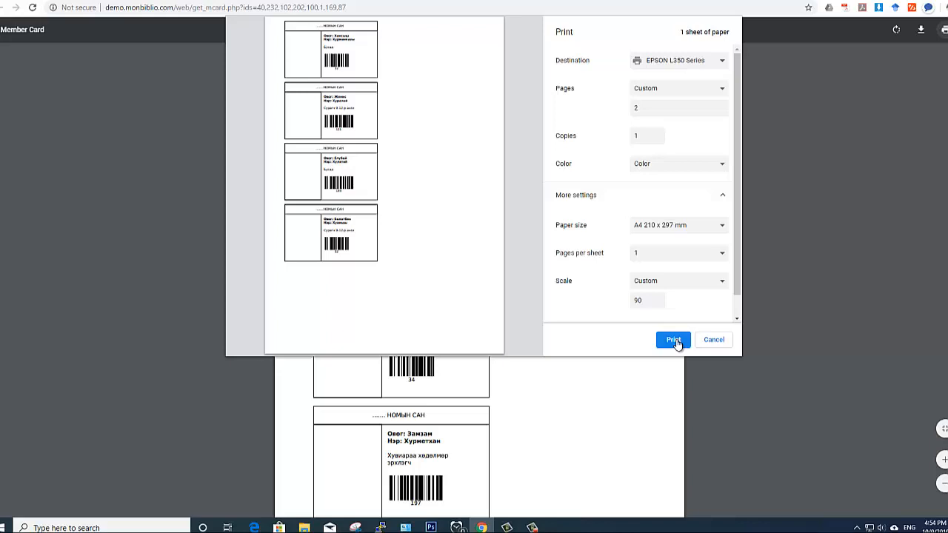
click(674, 340)
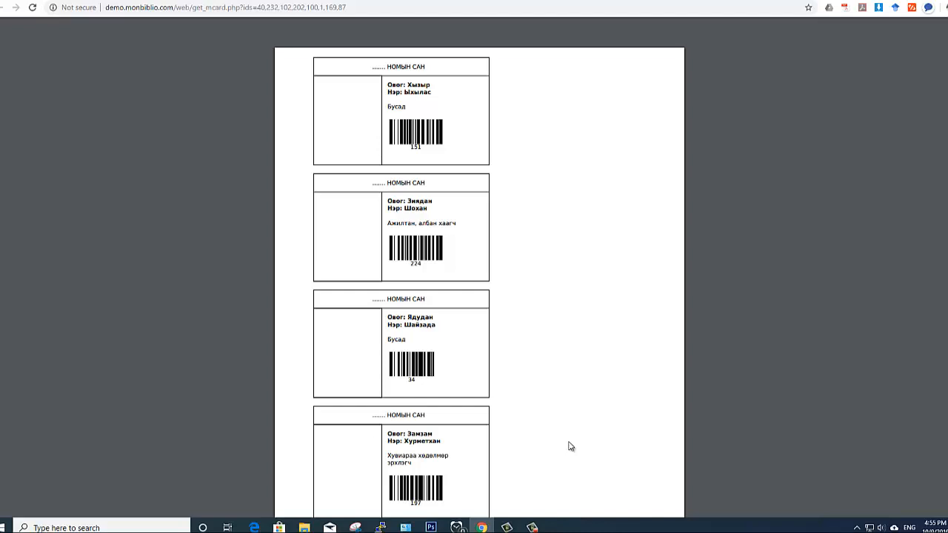
key(alt+Tab)
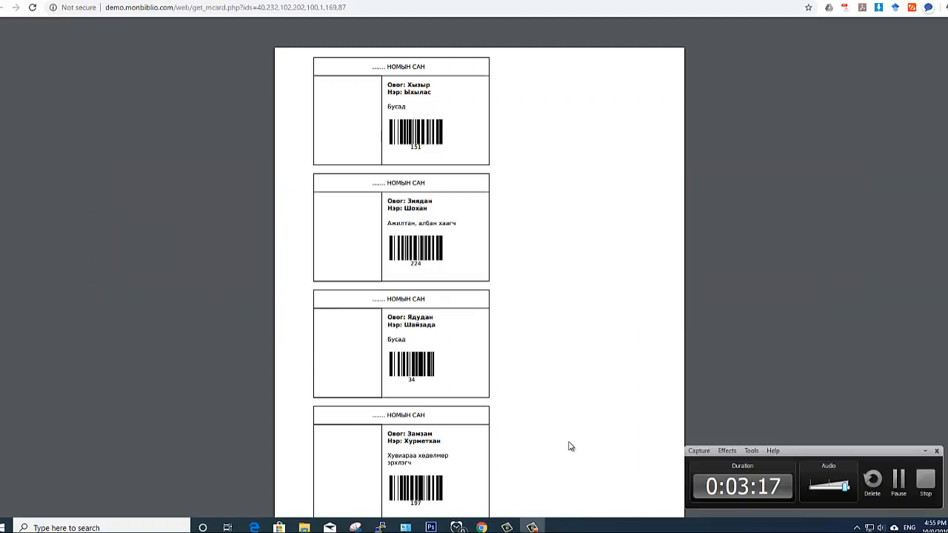
key(super+e)
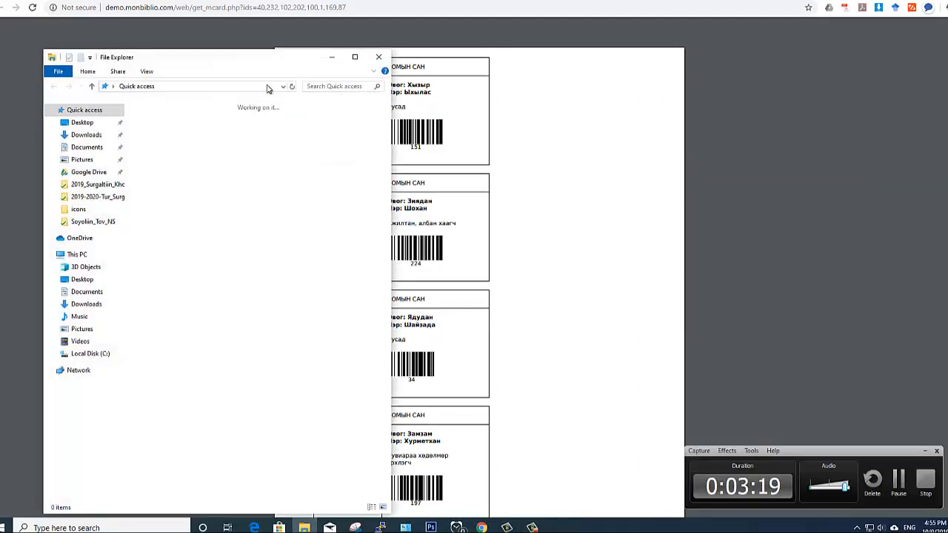
click(87, 124)
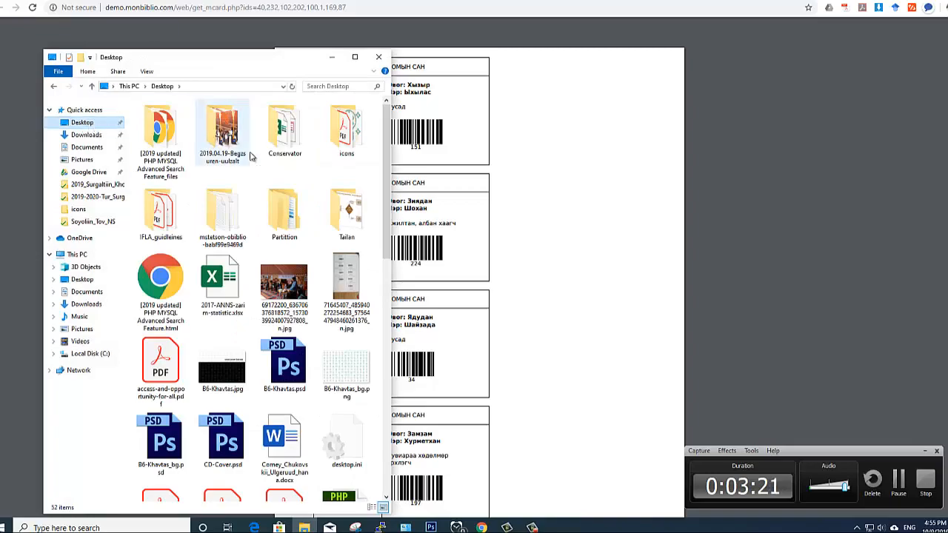
double_click(342, 278)
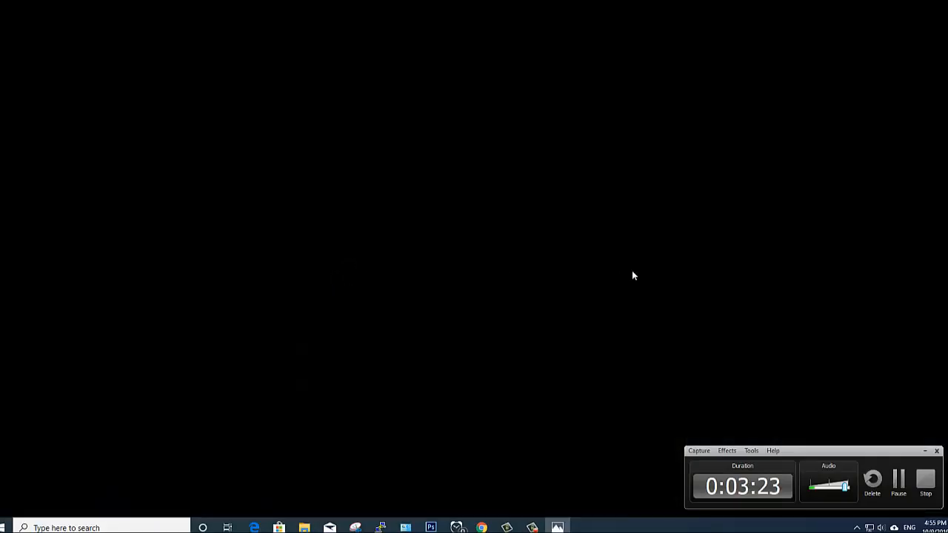